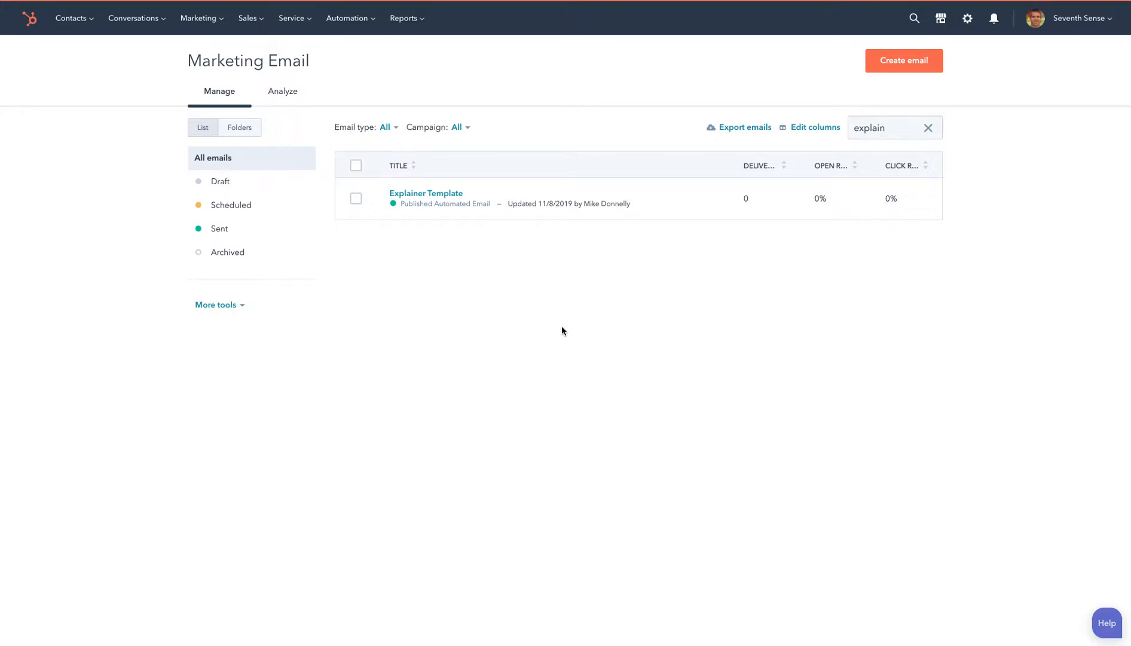
# Step: Clone the Explainer Template email as an automated email
pyautogui.click(560, 193)
pyautogui.click(664, 197)
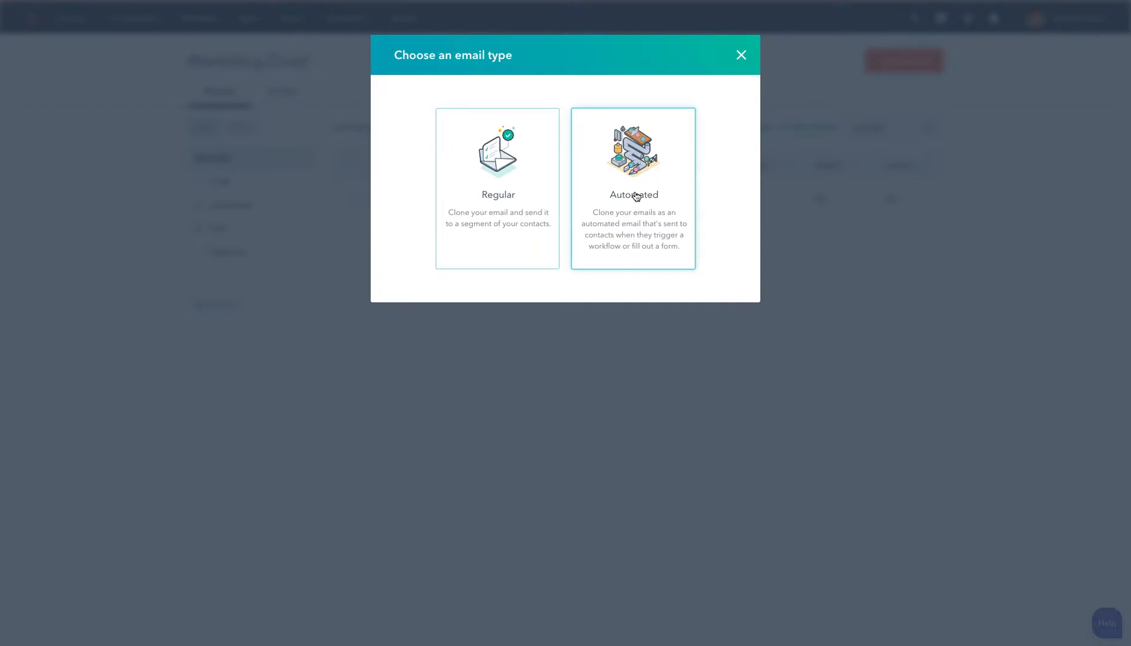
pyautogui.click(636, 196)
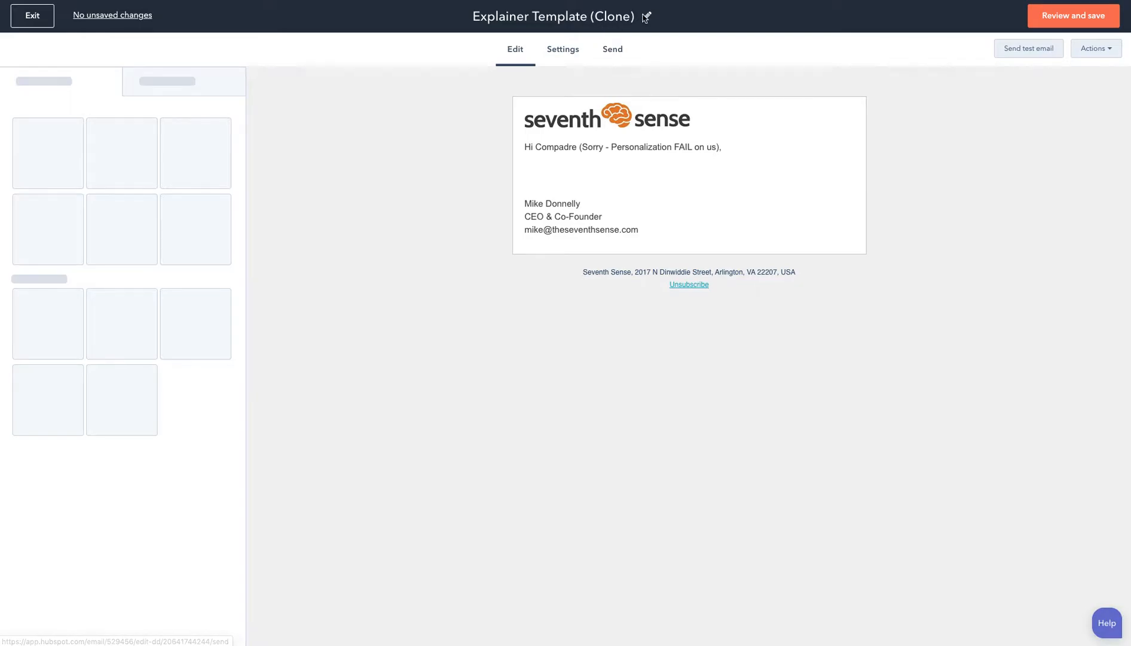
# Step: Rename the cloned email as Explainer Video
pyautogui.click(646, 17)
pyautogui.press('BackSpace')
pyautogui.press('BackSpace')
pyautogui.press('BackSpace')
pyautogui.press('BackSpace')
pyautogui.press('BackSpace')
pyautogui.press('BackSpace')
pyautogui.press('BackSpace')
pyautogui.press('BackSpace')
pyautogui.press('BackSpace')
pyautogui.press('BackSpace')
pyautogui.press('BackSpace')
pyautogui.press('BackSpace')
pyautogui.press('BackSpace')
pyautogui.press('BackSpace')
pyautogui.press('BackSpace')
pyautogui.press('BackSpace')
pyautogui.write('Video')
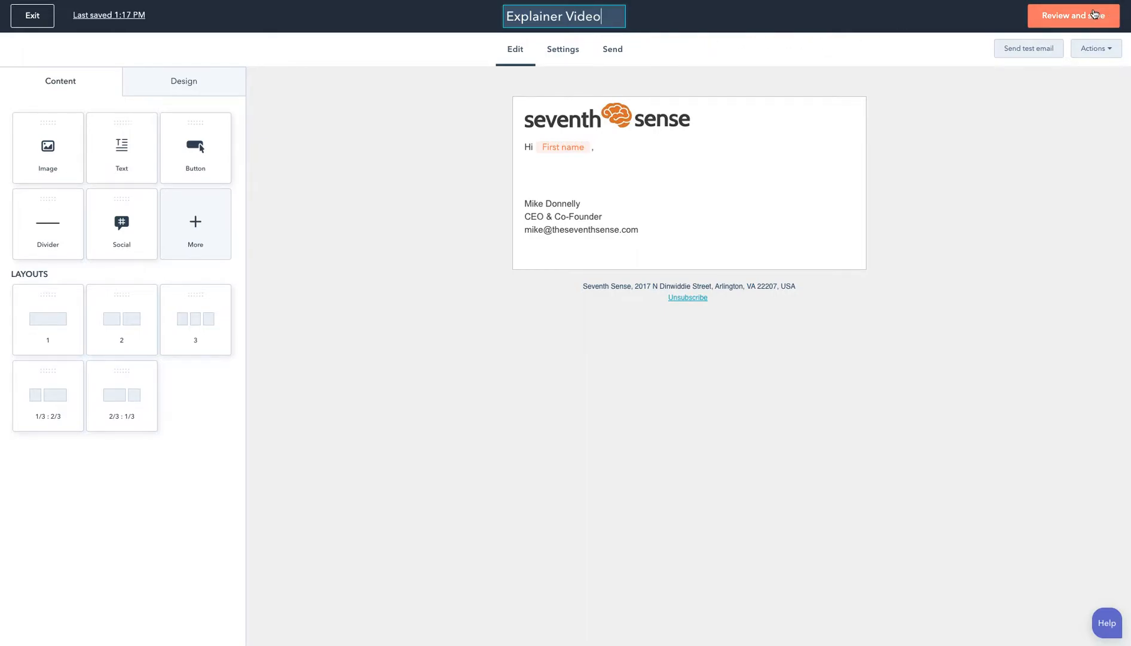
# Step: Review the Explainer Video email and save it for automation
pyautogui.click(1094, 13)
pyautogui.click(791, 614)
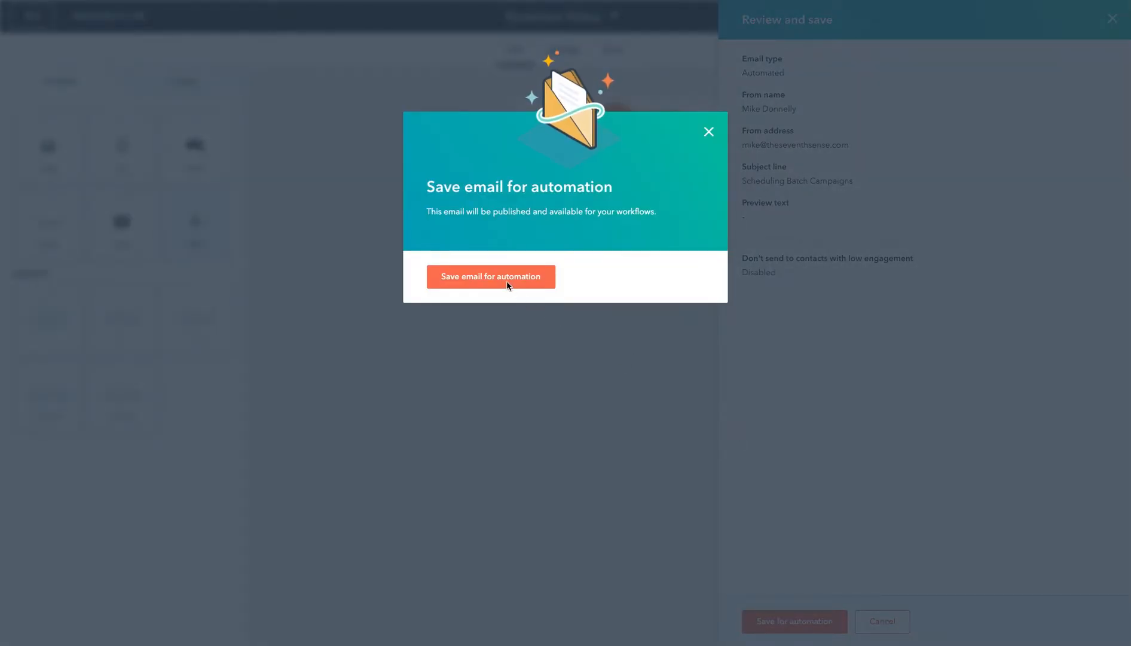
pyautogui.click(508, 277)
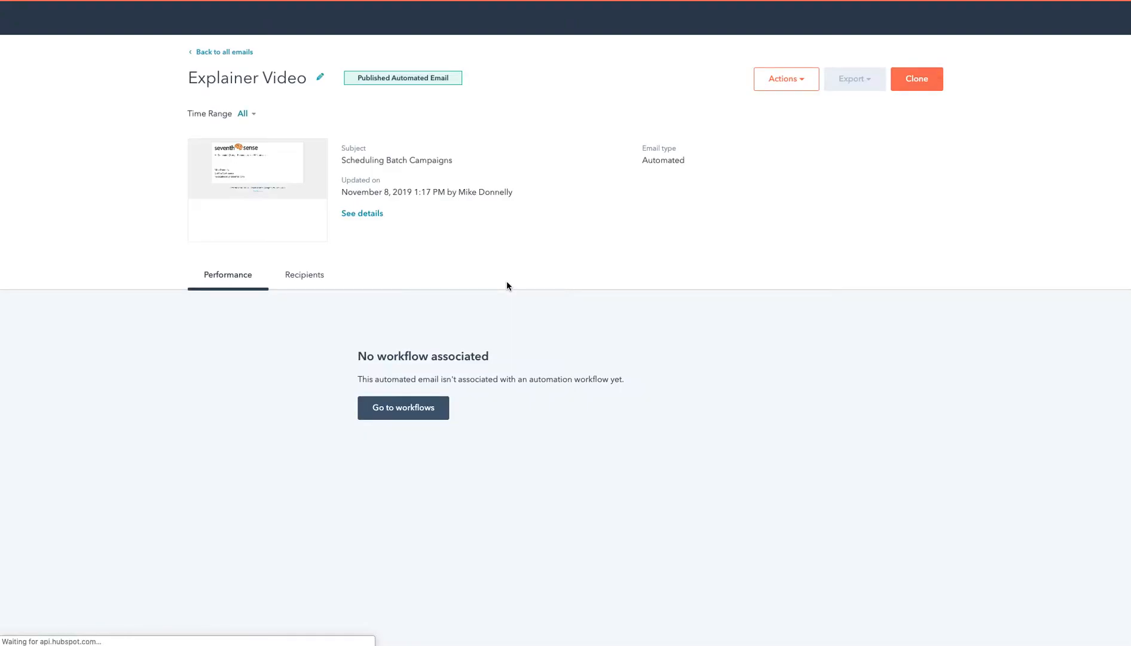
# Step: Create a contact-based workflow from scratch, named with the copied email title Explainer Video
pyautogui.moveTo(193, 76); pyautogui.dragTo(319, 82)
pyautogui.hotkey('ctrl', 'c')
pyautogui.click(190, 75)
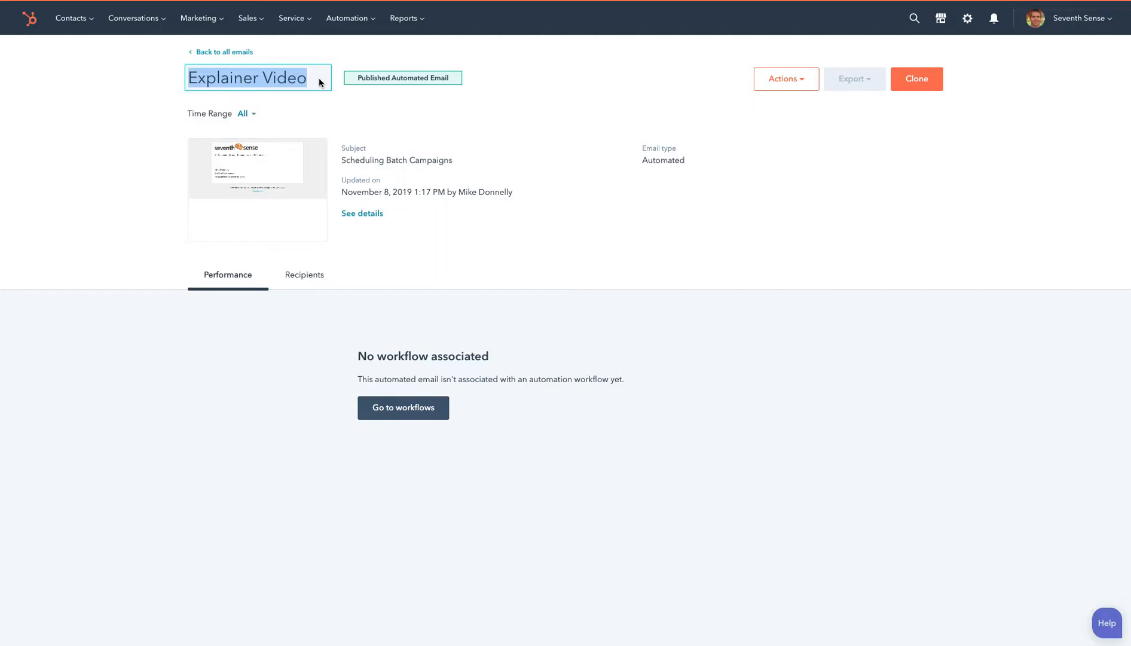
pyautogui.click(380, 407)
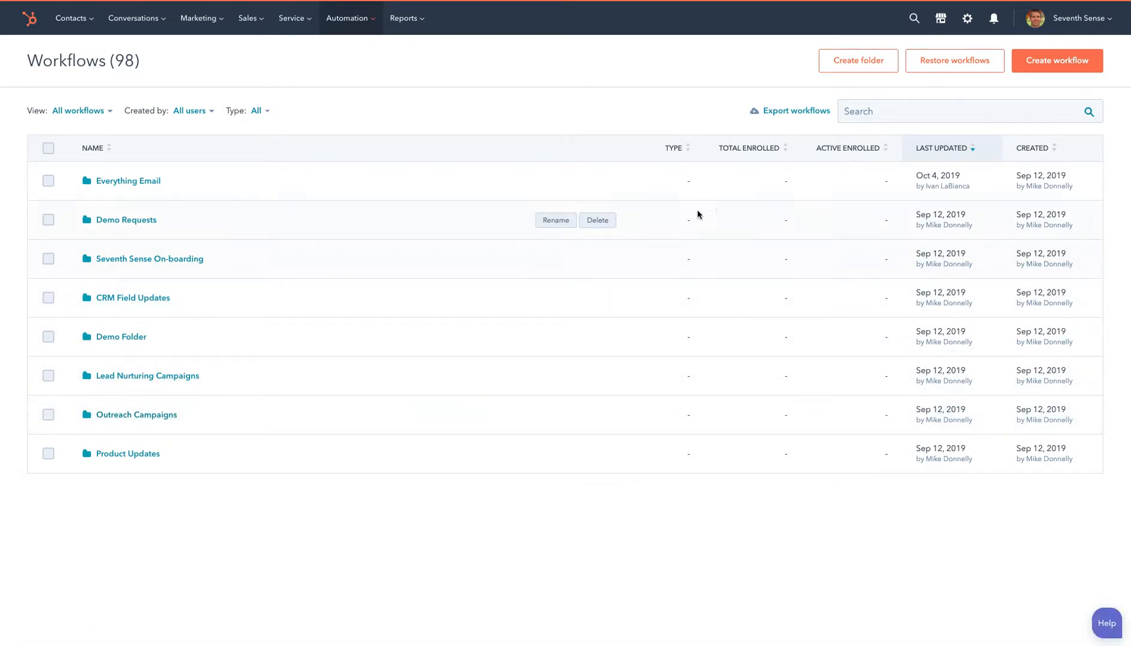
pyautogui.click(1053, 59)
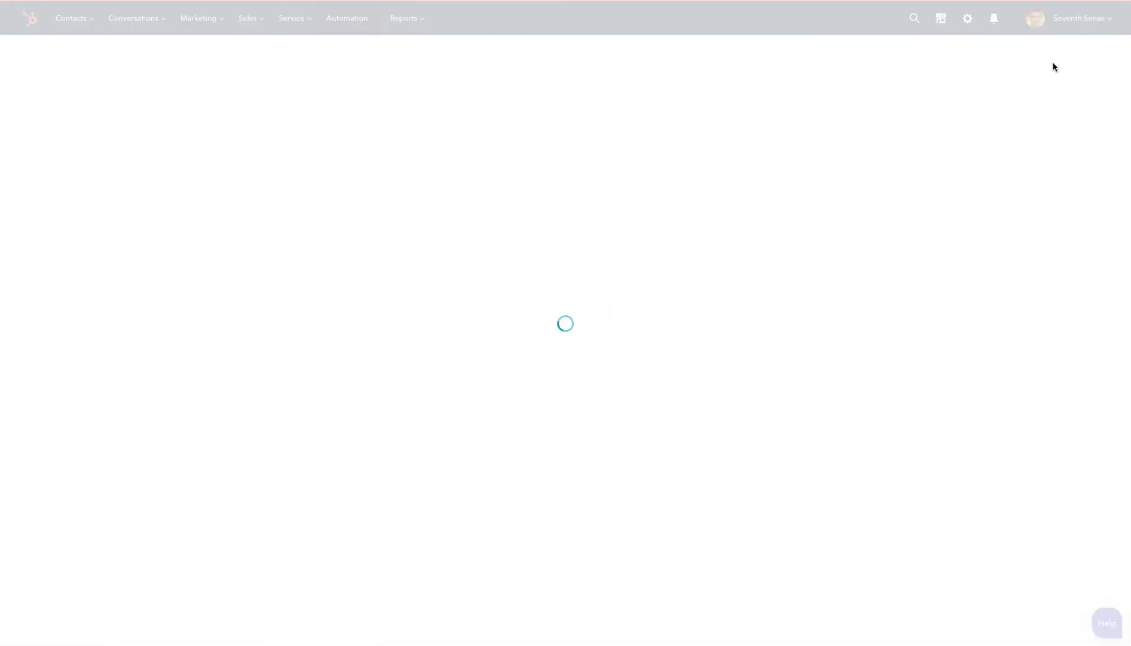
pyautogui.click(615, 16)
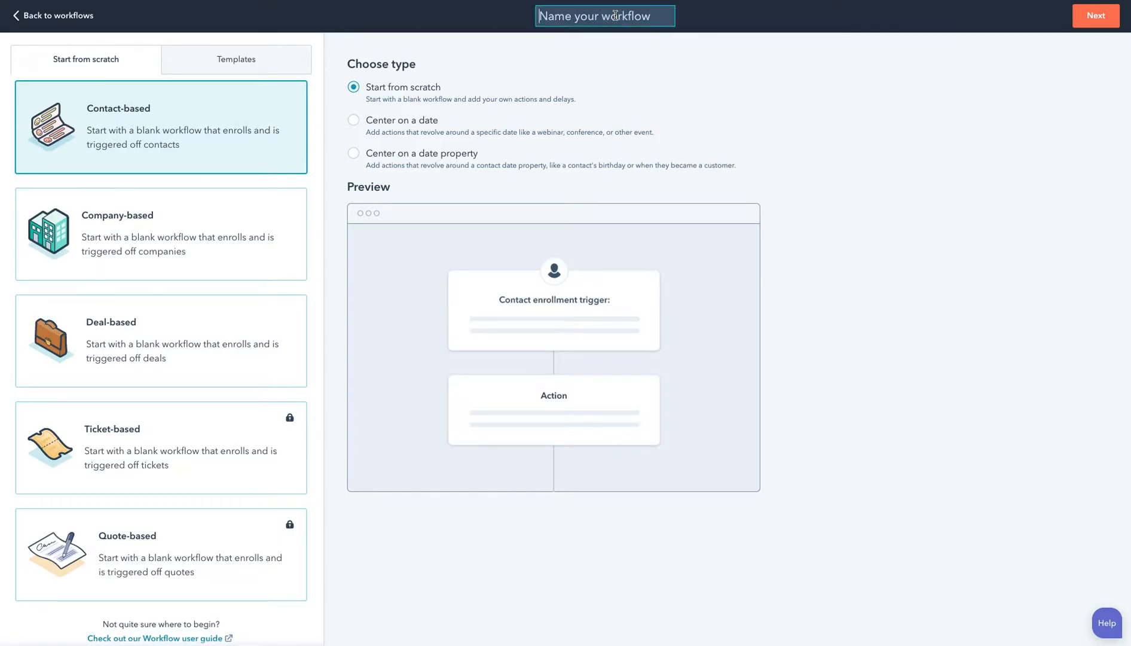
pyautogui.hotkey('ctrl', 'v')
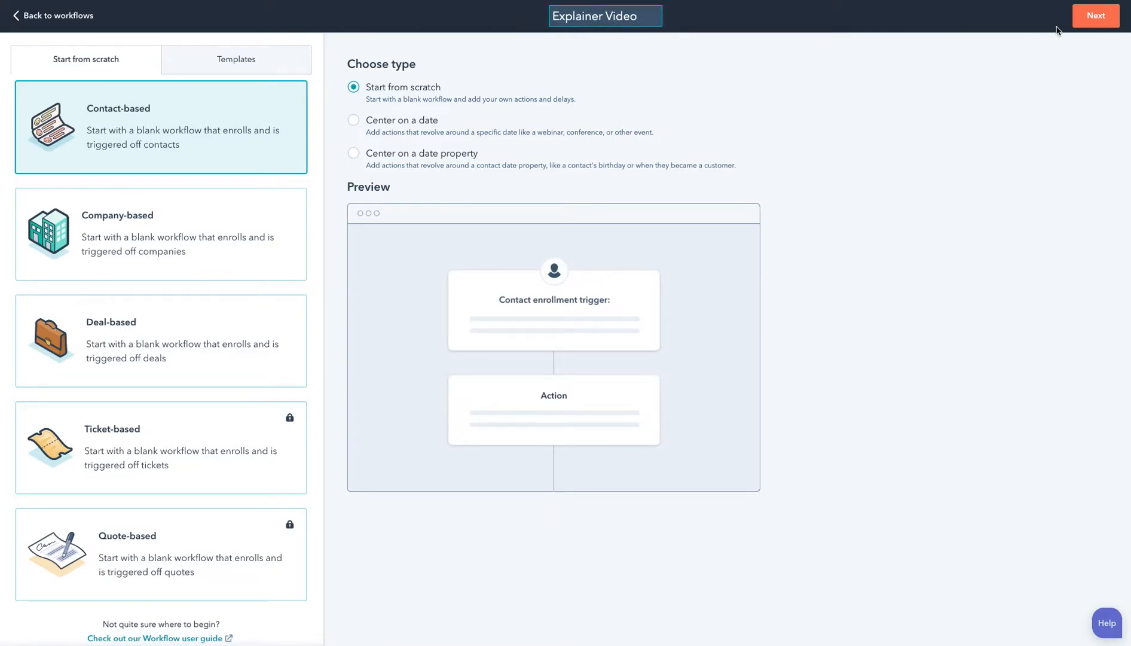
pyautogui.click(1094, 18)
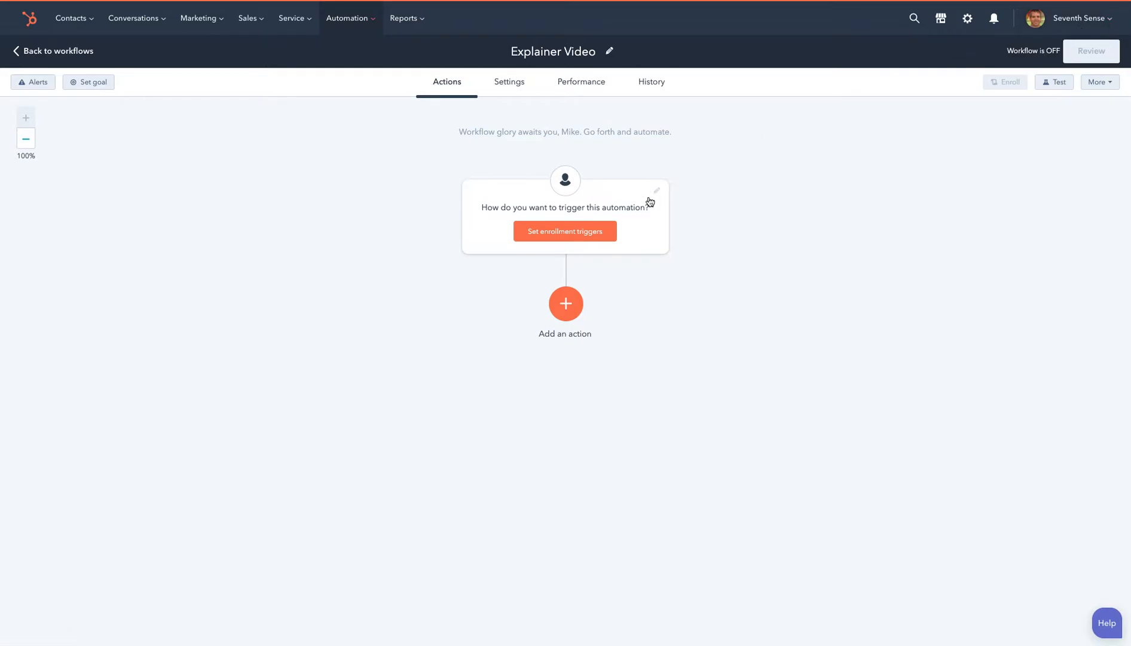
# Step: Set the workflow's enrollment trigger to Manually and save it
pyautogui.click(653, 195)
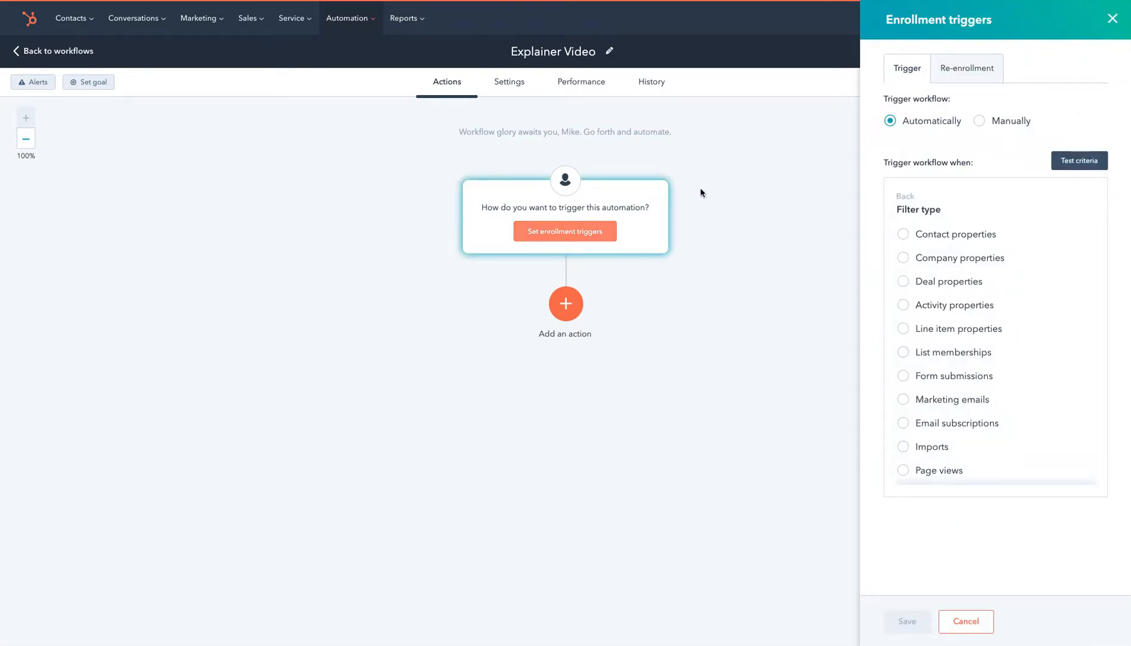
pyautogui.click(980, 122)
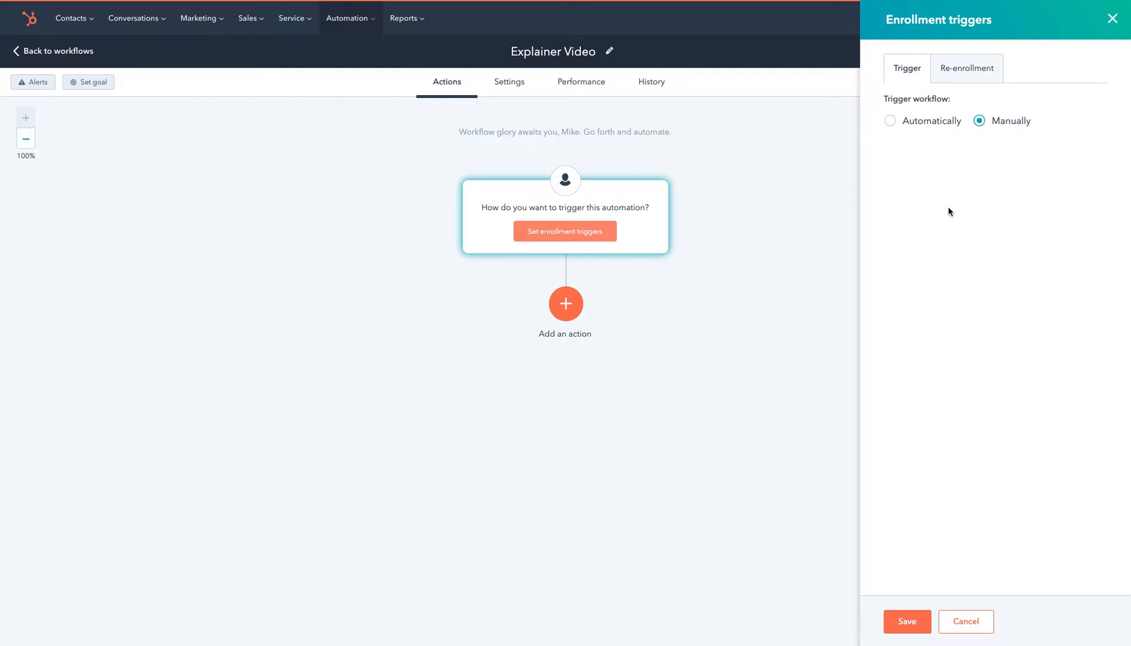
pyautogui.click(893, 625)
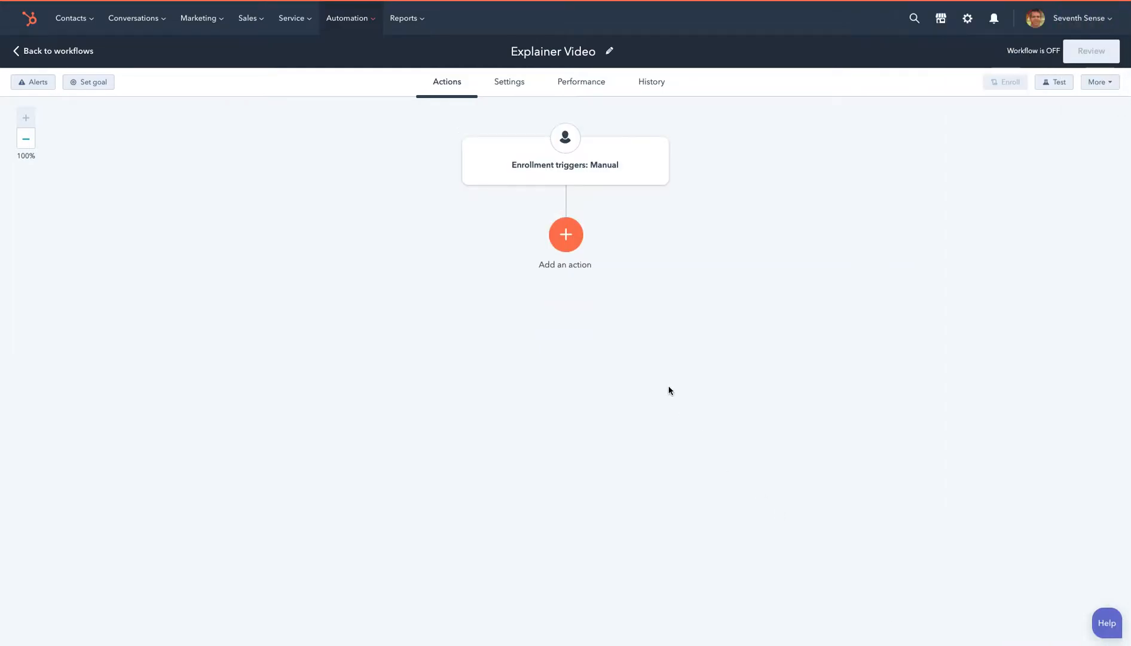
# Step: Add a Send email action below the enrollment trigger that sends the Explainer Video email
pyautogui.click(567, 235)
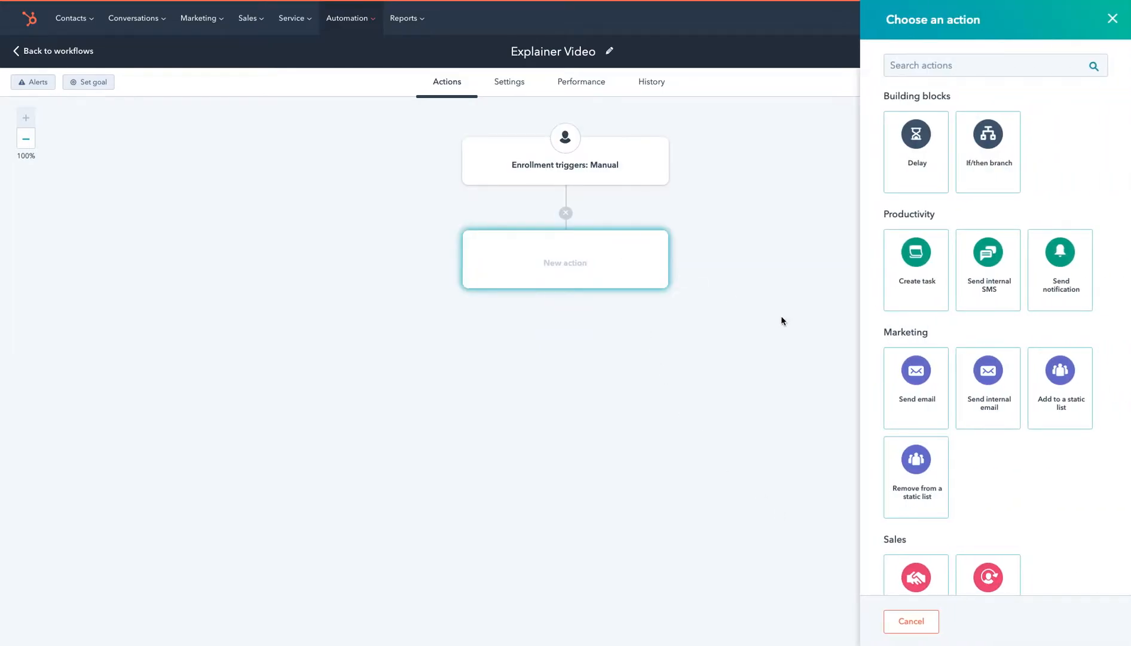
pyautogui.click(895, 379)
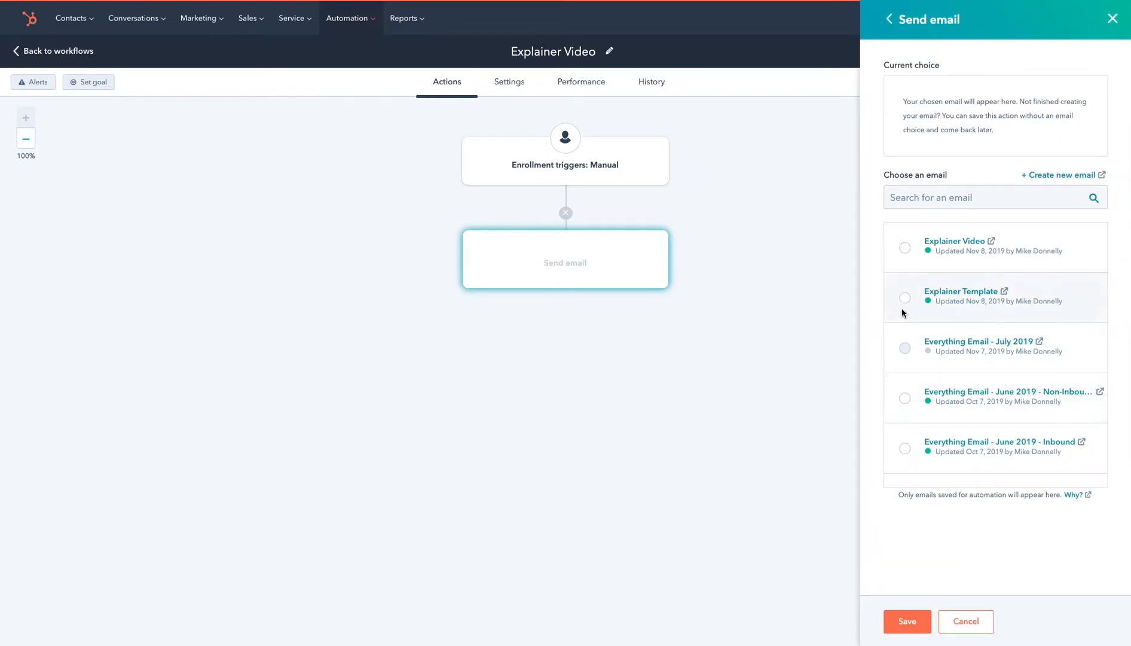
pyautogui.click(906, 249)
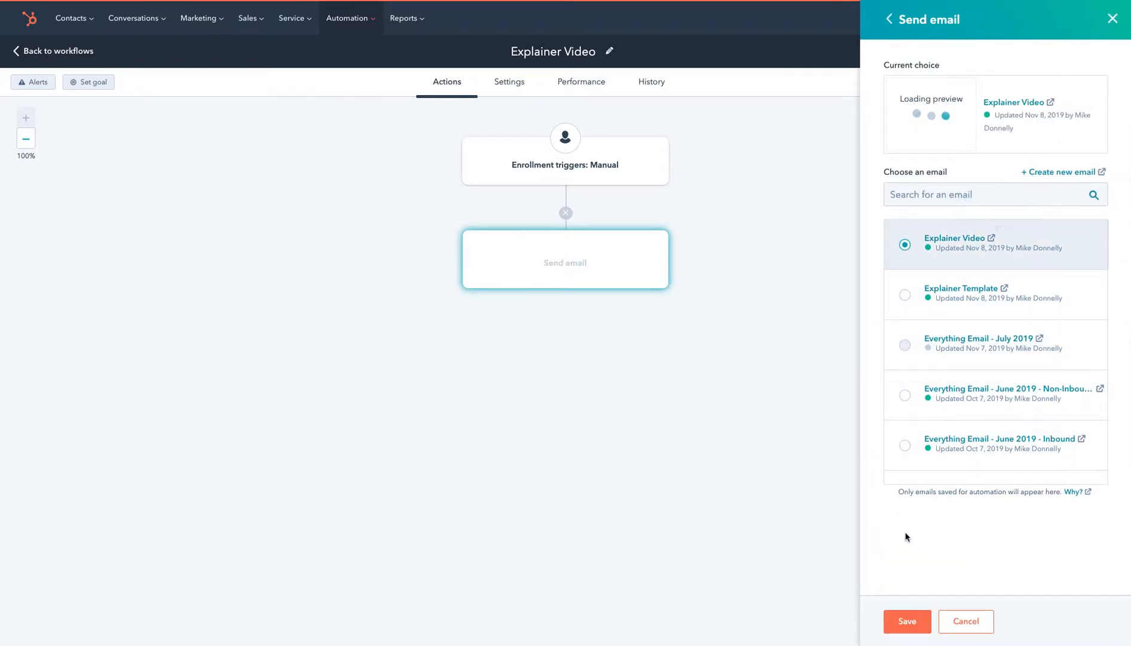
pyautogui.click(899, 620)
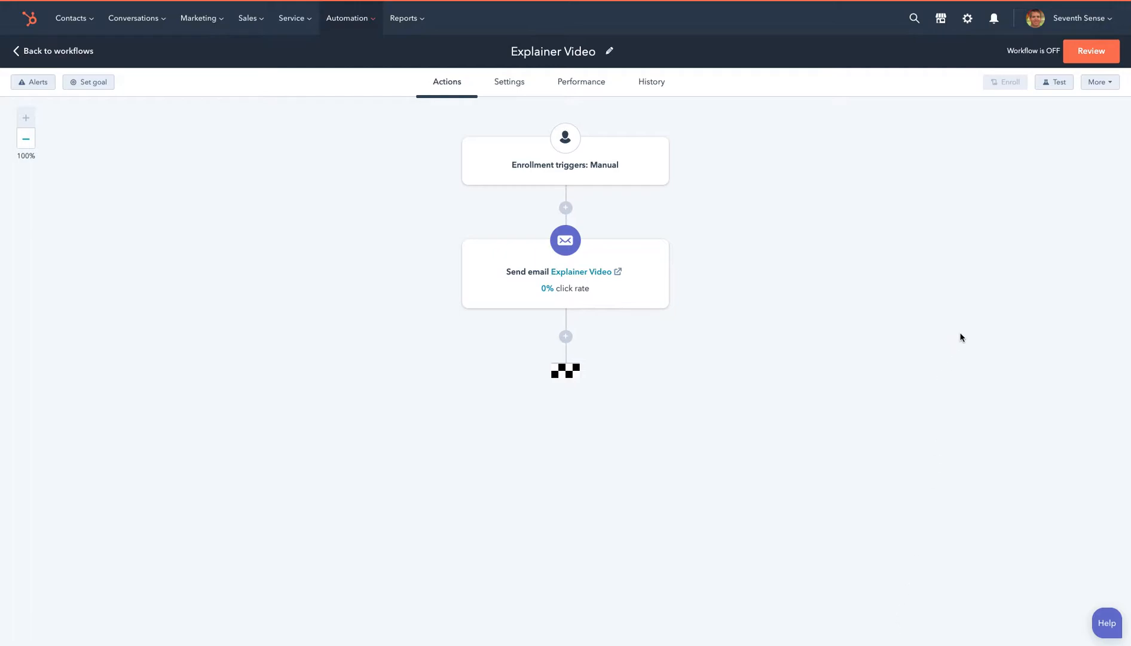
# Step: Review the Explainer Video workflow and turn it on
pyautogui.click(1081, 53)
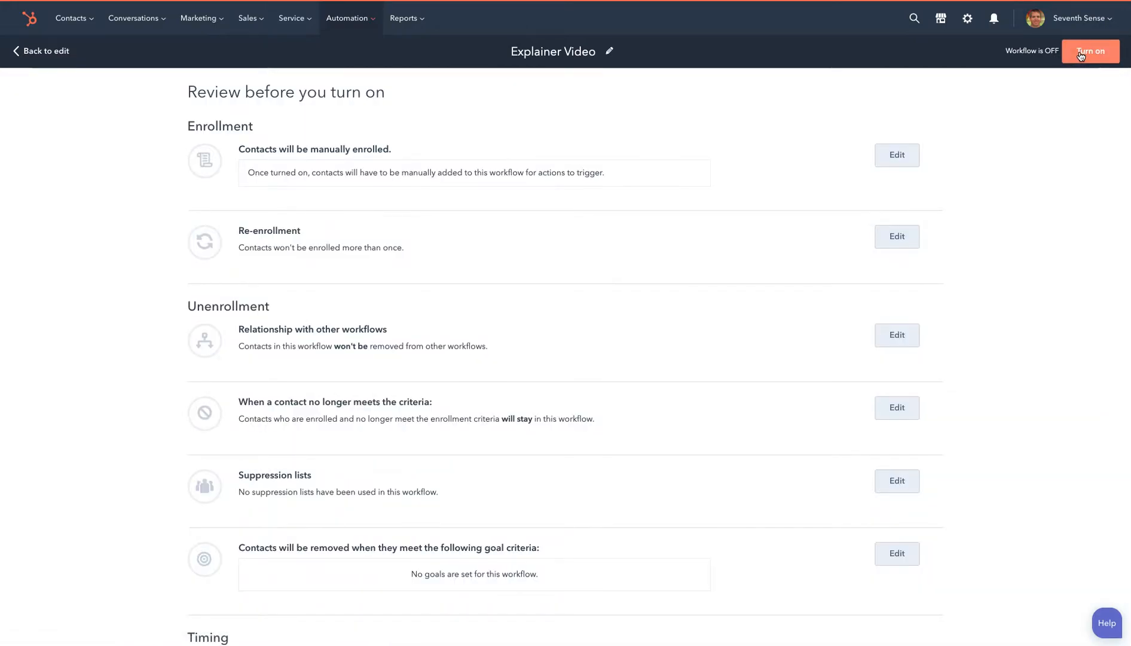
pyautogui.click(1081, 54)
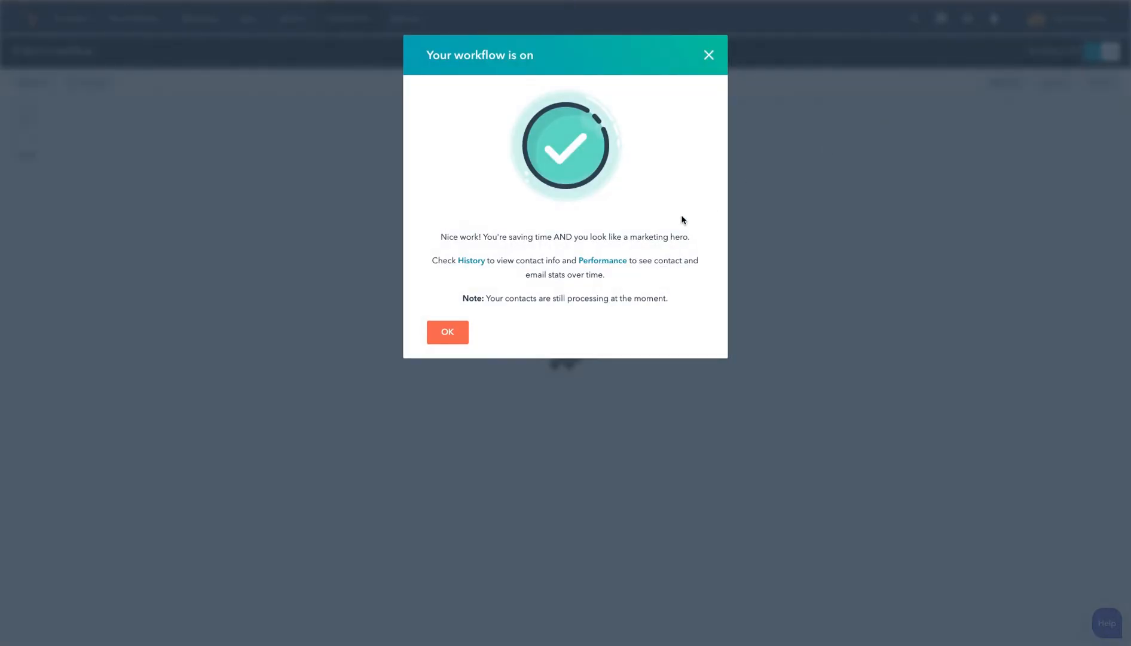
pyautogui.click(440, 332)
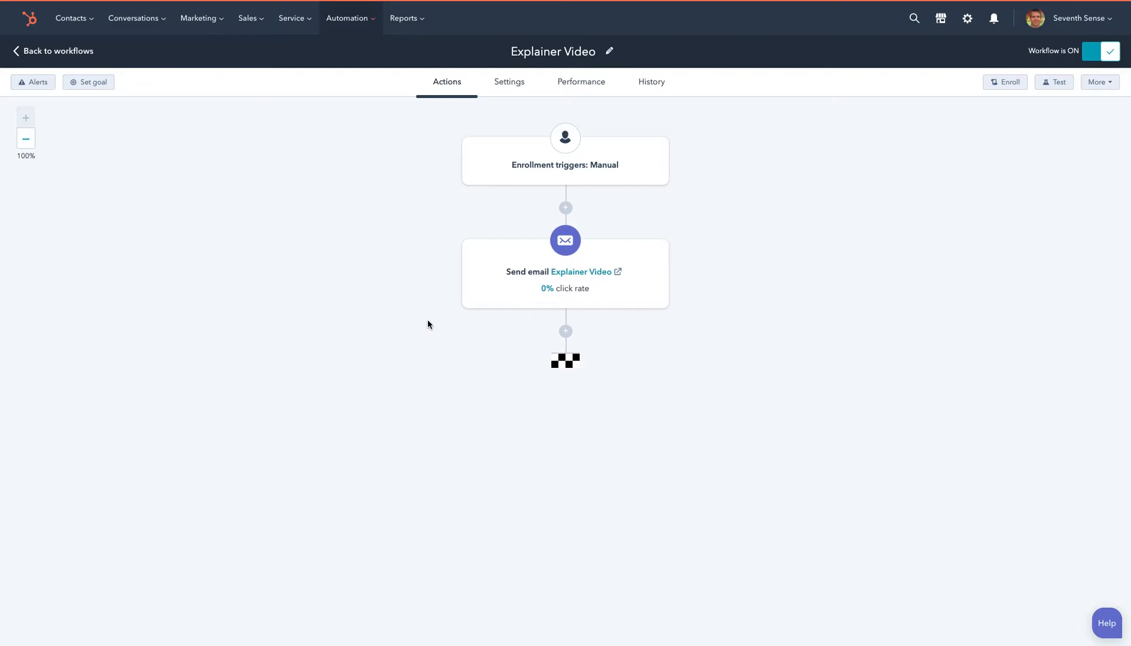
# Step: Add Monthly Subscribers - Seventh Sense Blog and Instant Subscribers - Seventh Sense Blog as workflow suppression lists, save, and return to the workflow's actions
pyautogui.click(514, 84)
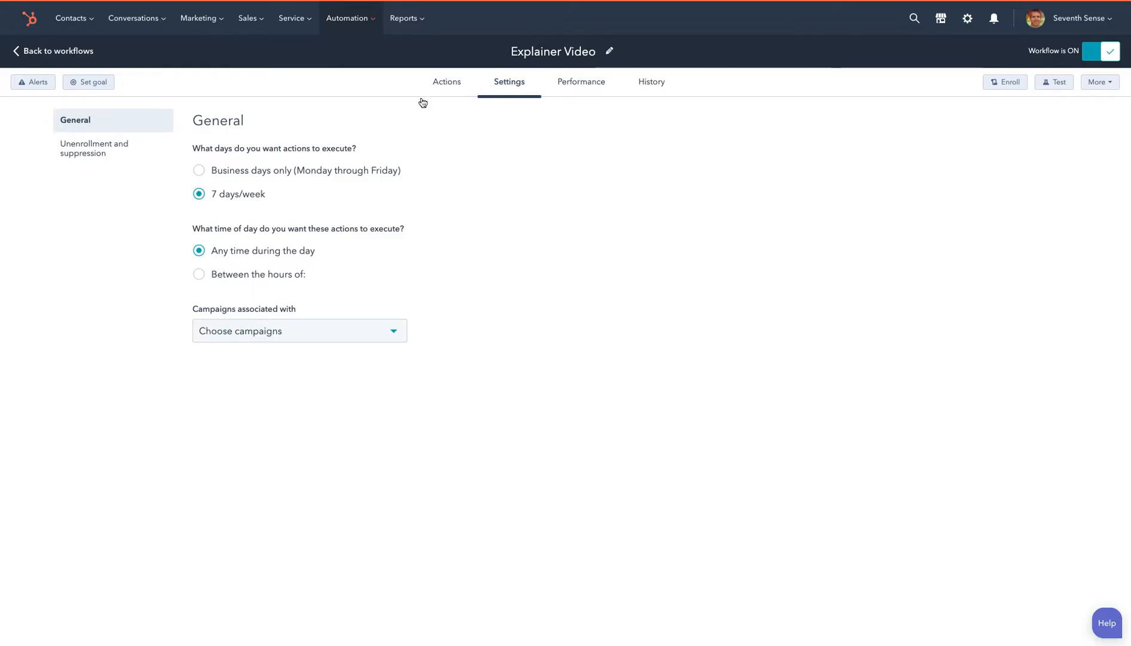
pyautogui.click(104, 146)
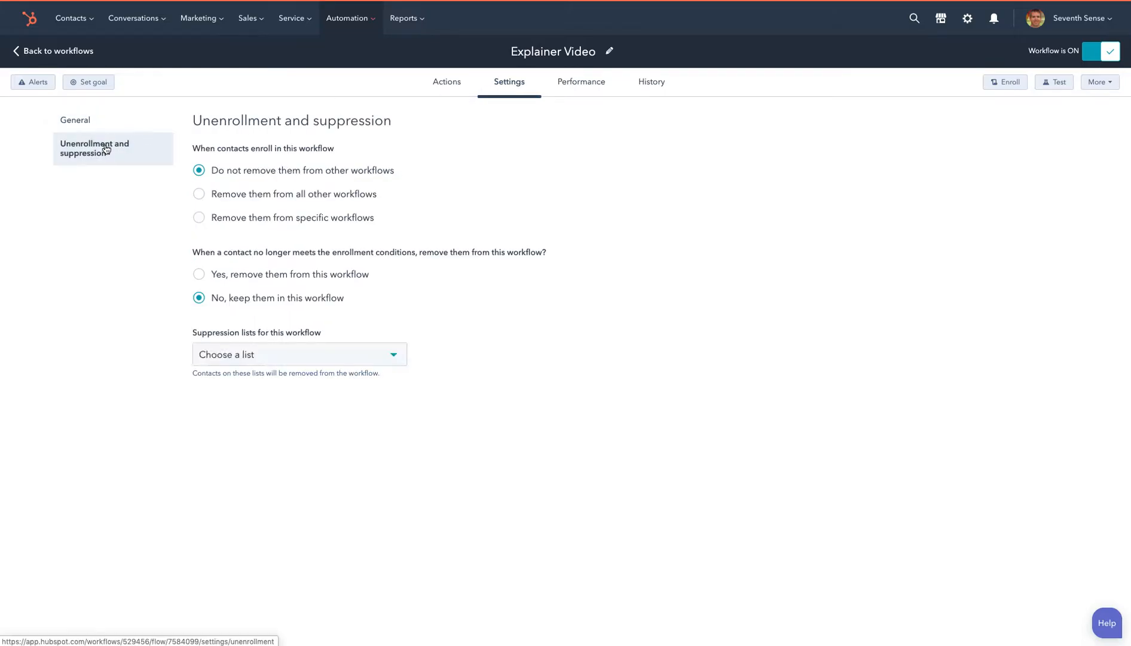
pyautogui.click(306, 351)
pyautogui.click(305, 383)
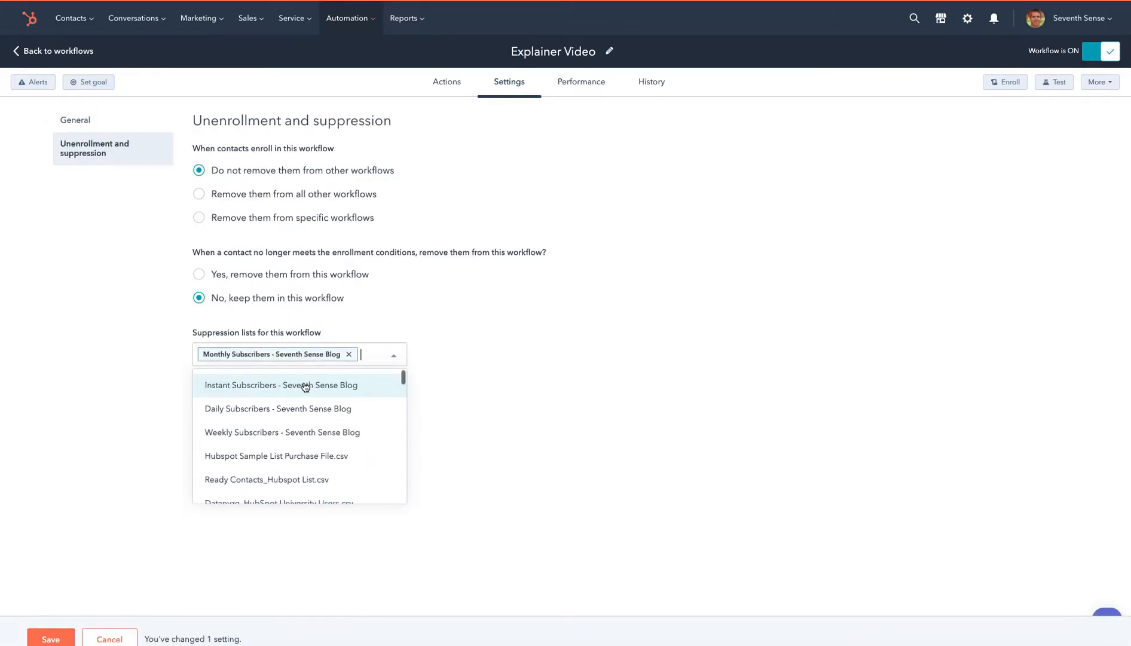
pyautogui.click(303, 390)
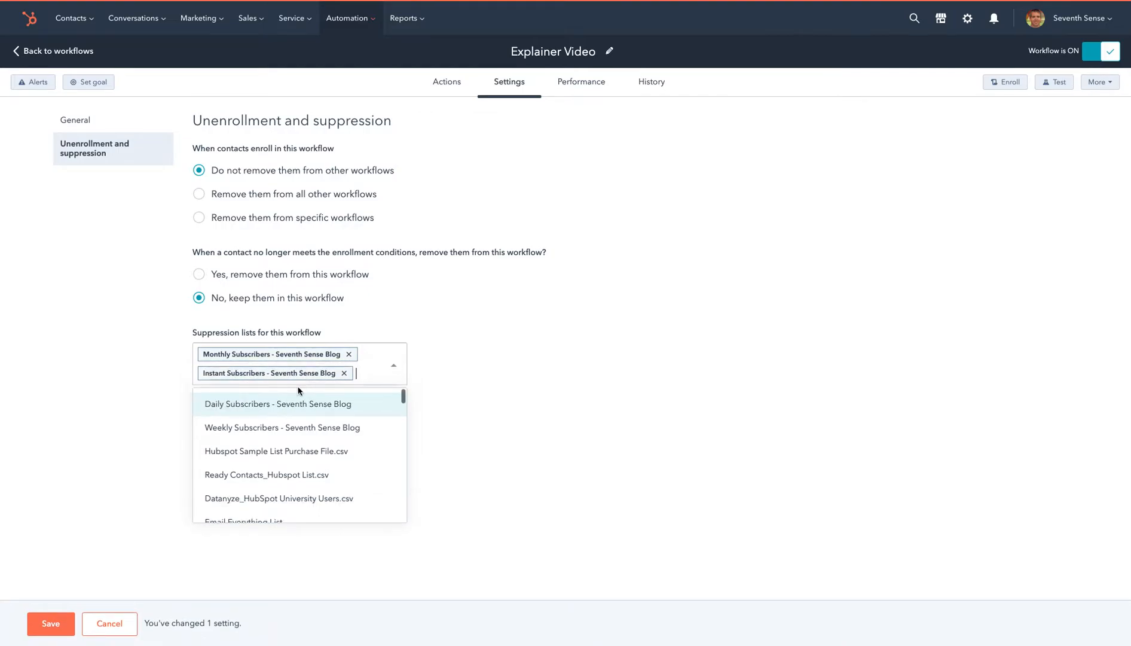
pyautogui.click(51, 624)
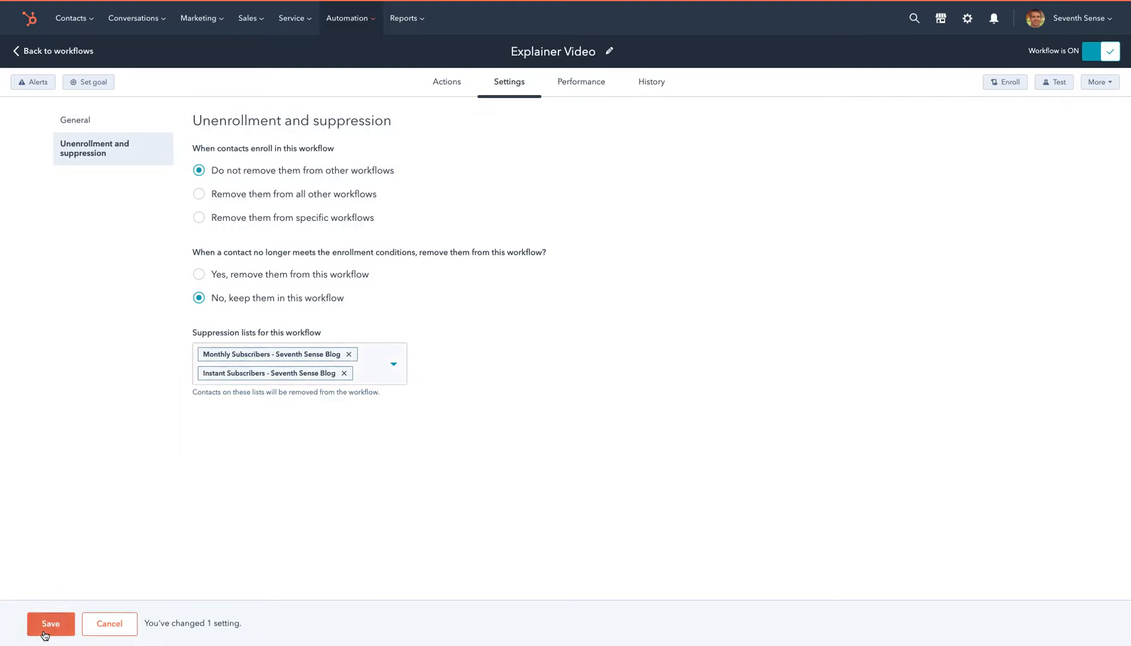
pyautogui.click(447, 81)
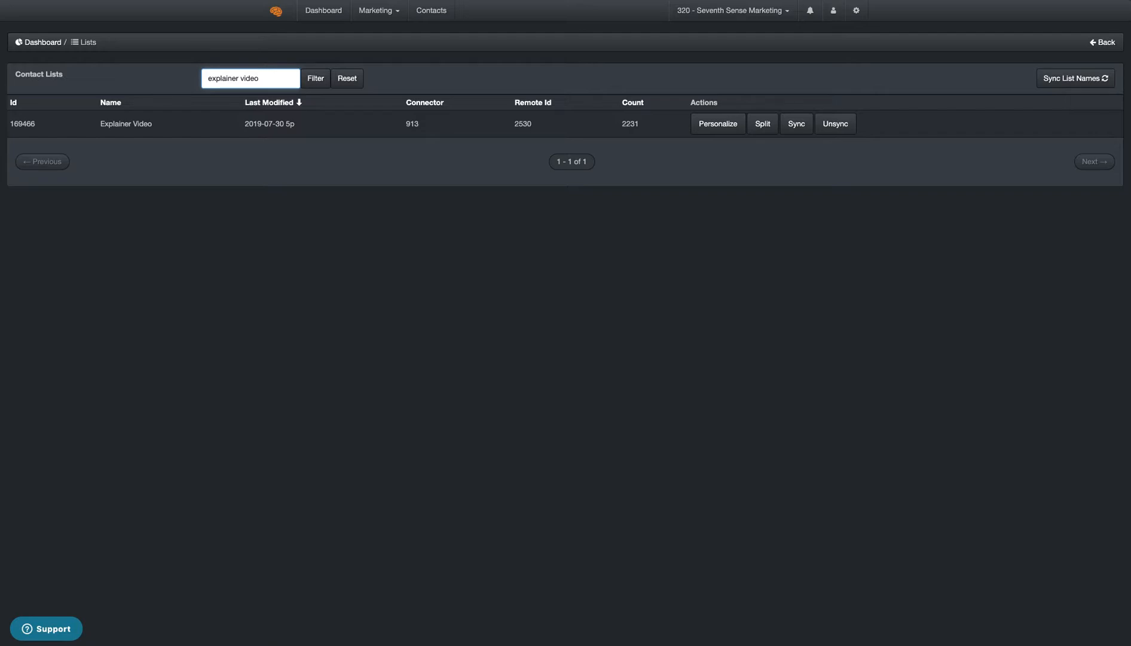
# Step: In Seventh Sense, filter the contact lists by "explainer" and open personalized delivery scheduling for the Explainer Video list
pyautogui.click(372, 13)
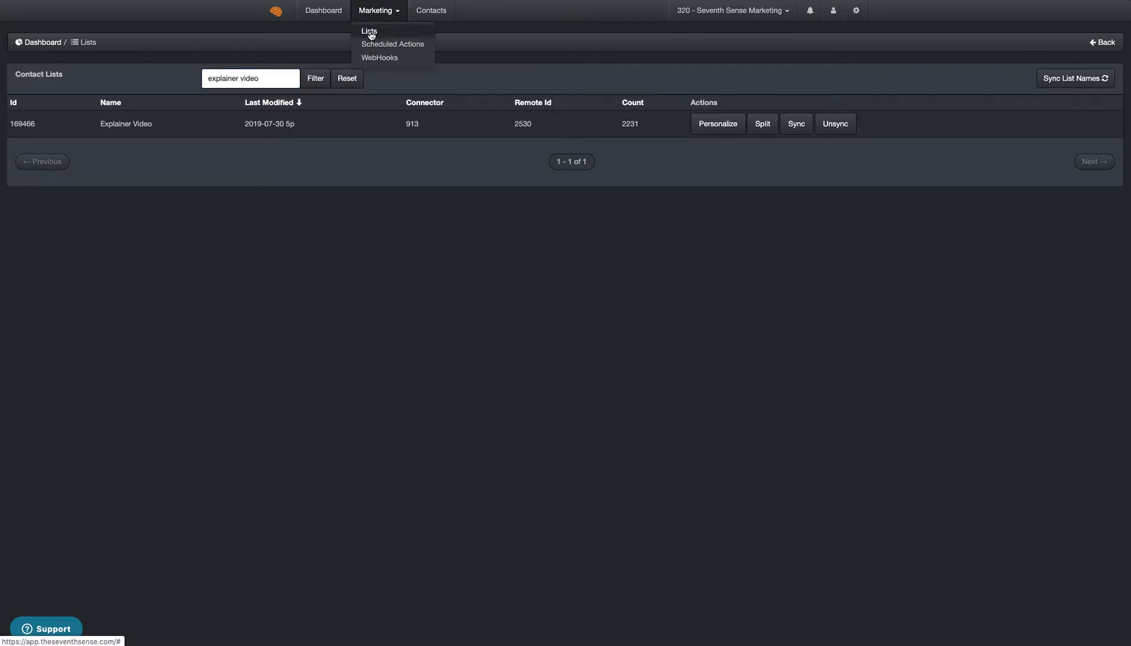
pyautogui.click(370, 33)
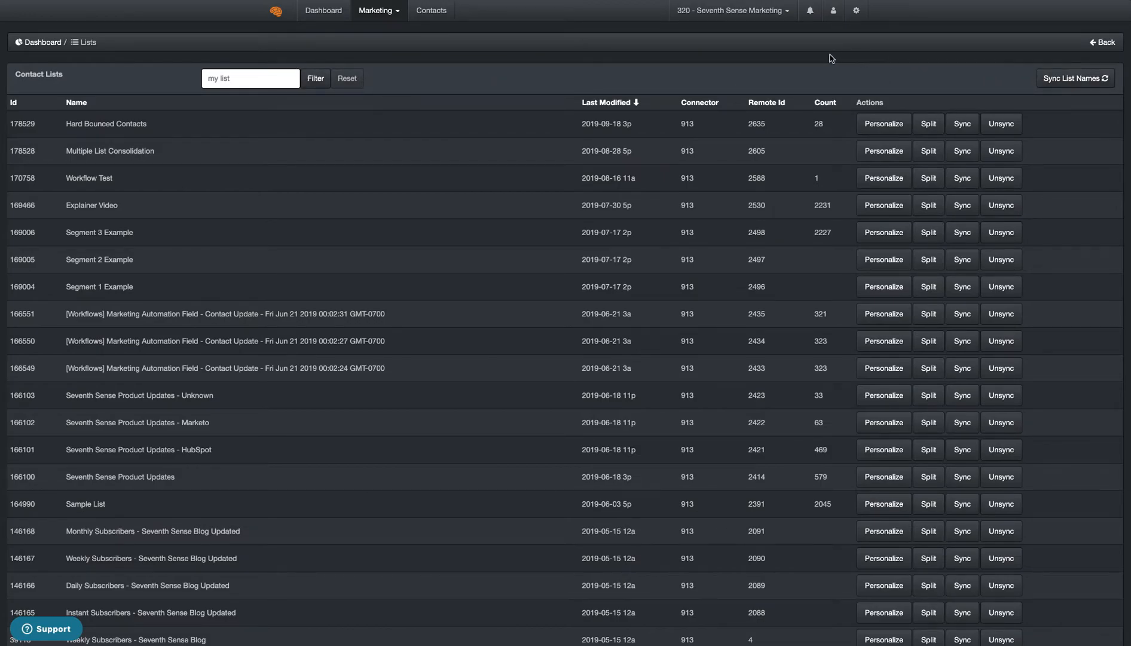
pyautogui.click(259, 75)
pyautogui.write('e')
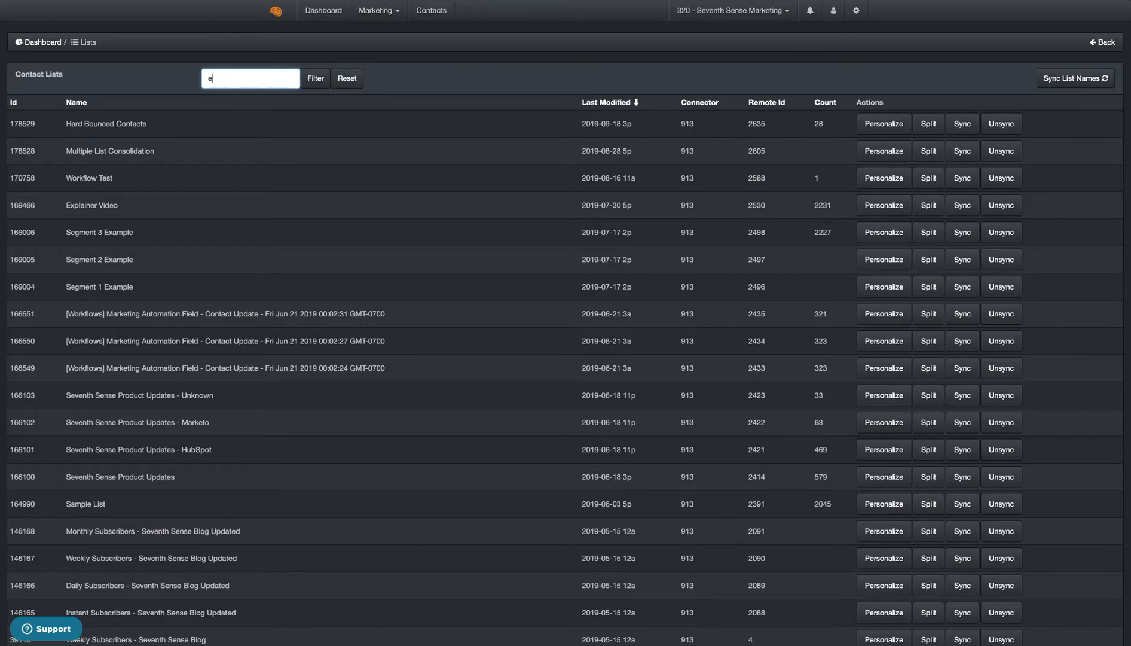
pyautogui.write('xplainer')
pyautogui.press('Return')
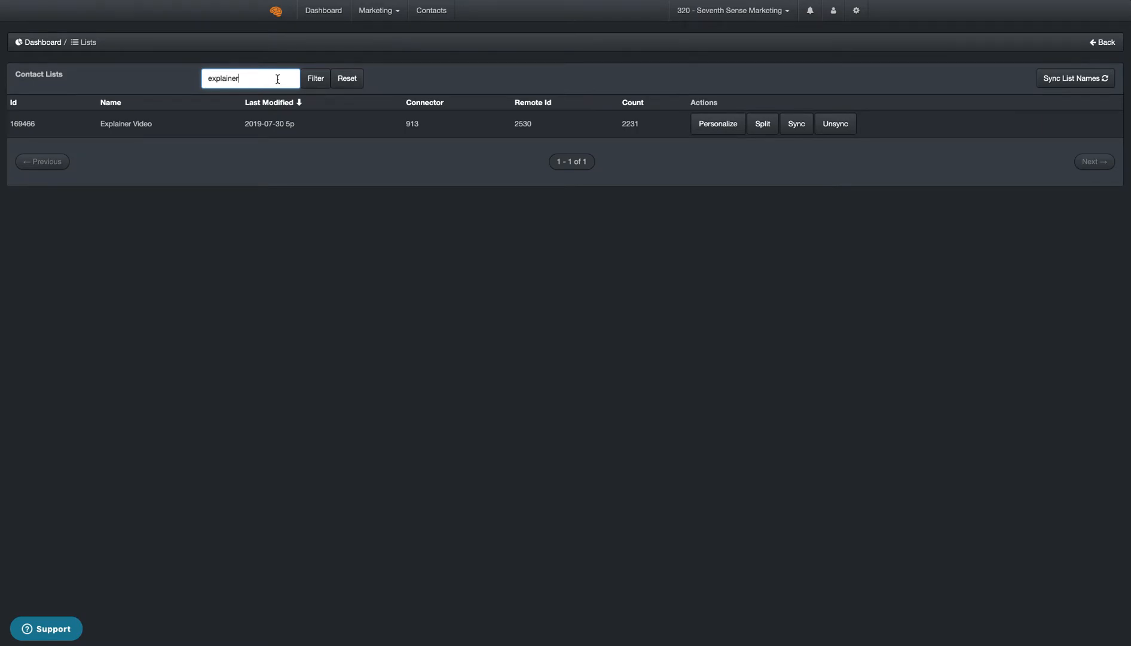
pyautogui.click(717, 126)
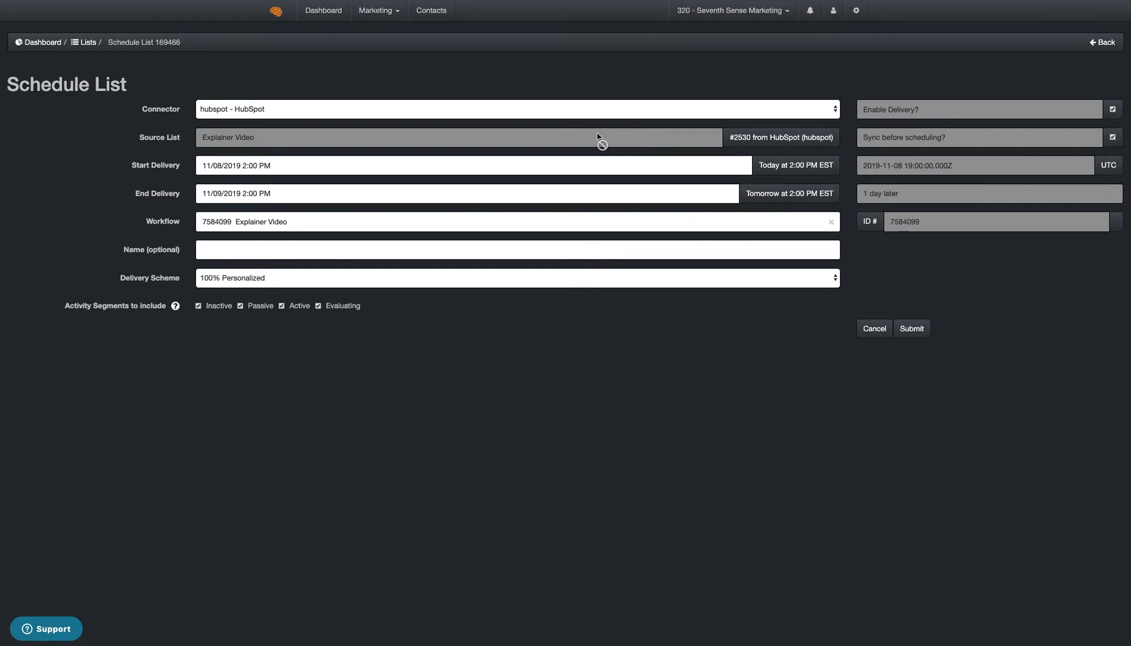
# Step: Set the list's delivery window to start 11/09/2019 at 2:00 PM and end 11/16/2019 at 2:00 PM
pyautogui.click(324, 160)
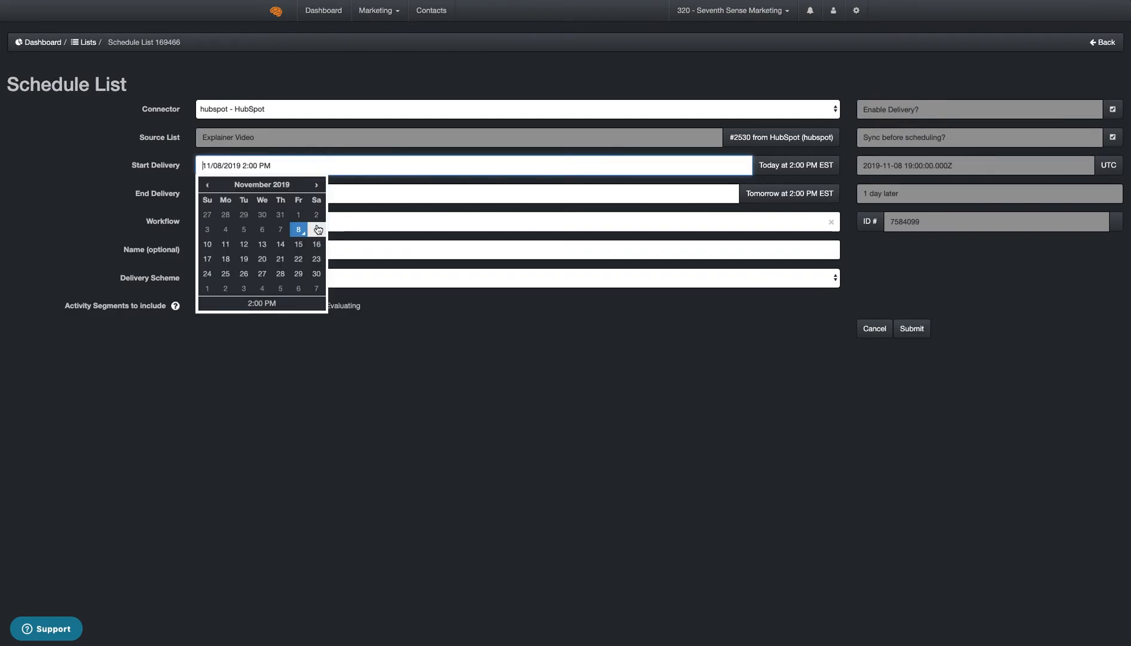
pyautogui.click(317, 230)
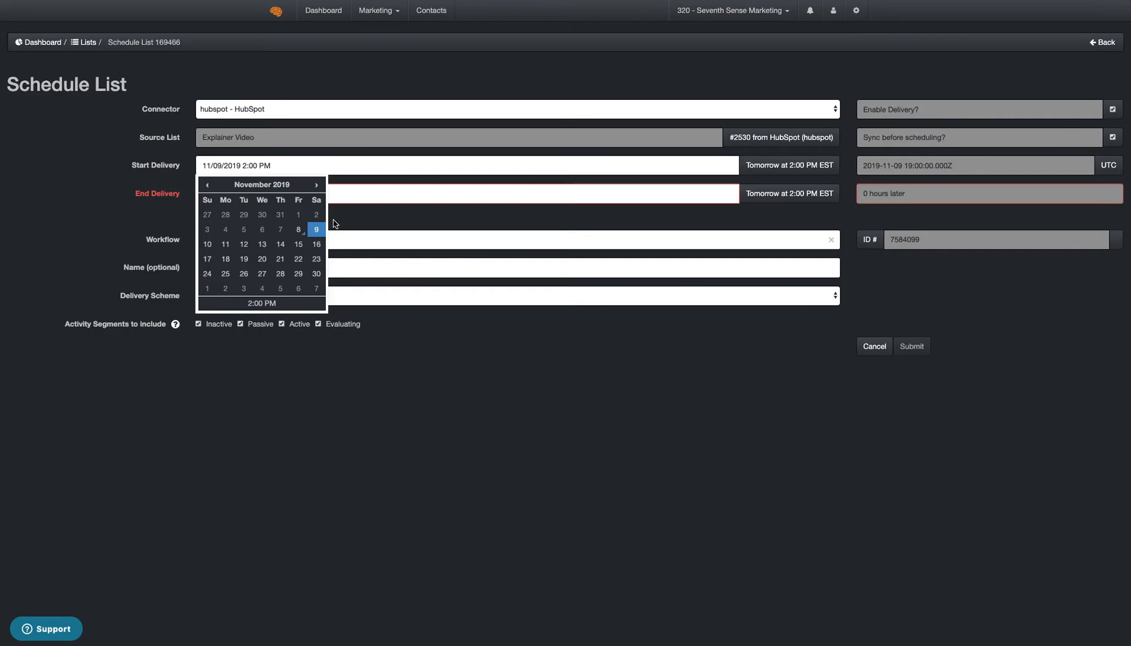
pyautogui.click(384, 190)
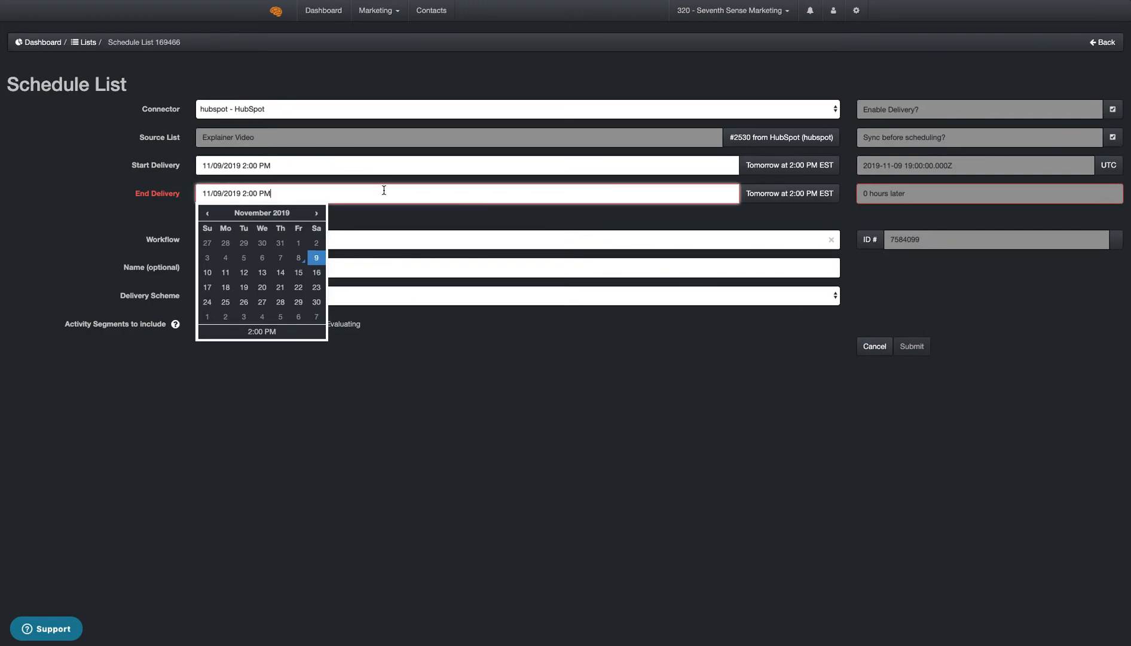
pyautogui.click(312, 273)
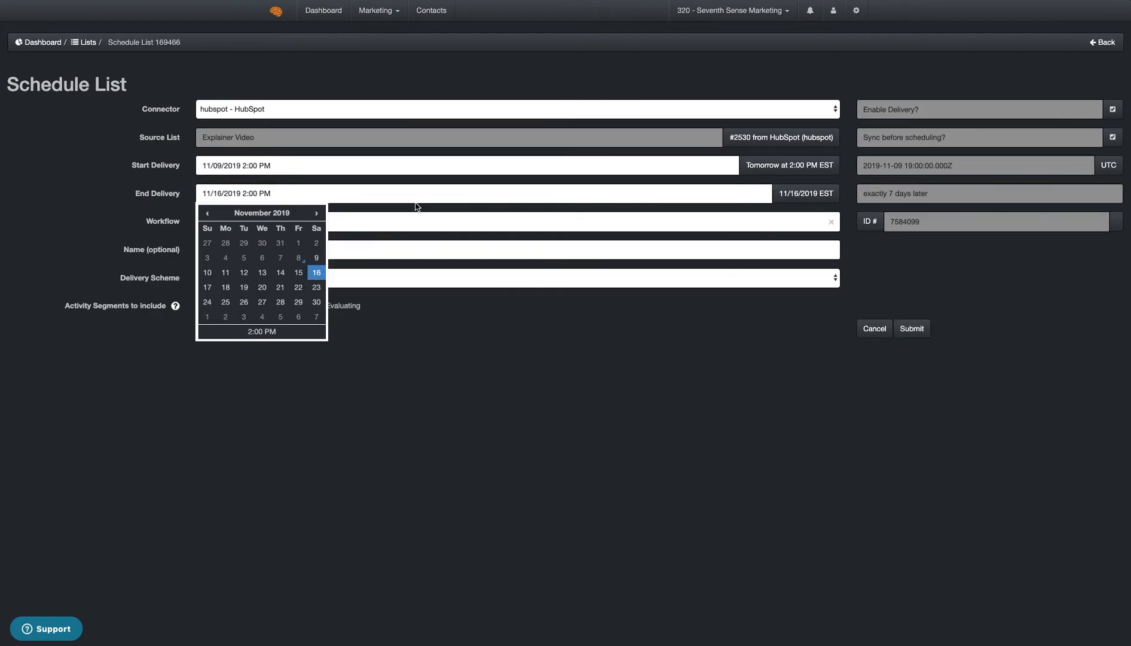
pyautogui.moveTo(957, 194); pyautogui.dragTo(862, 200)
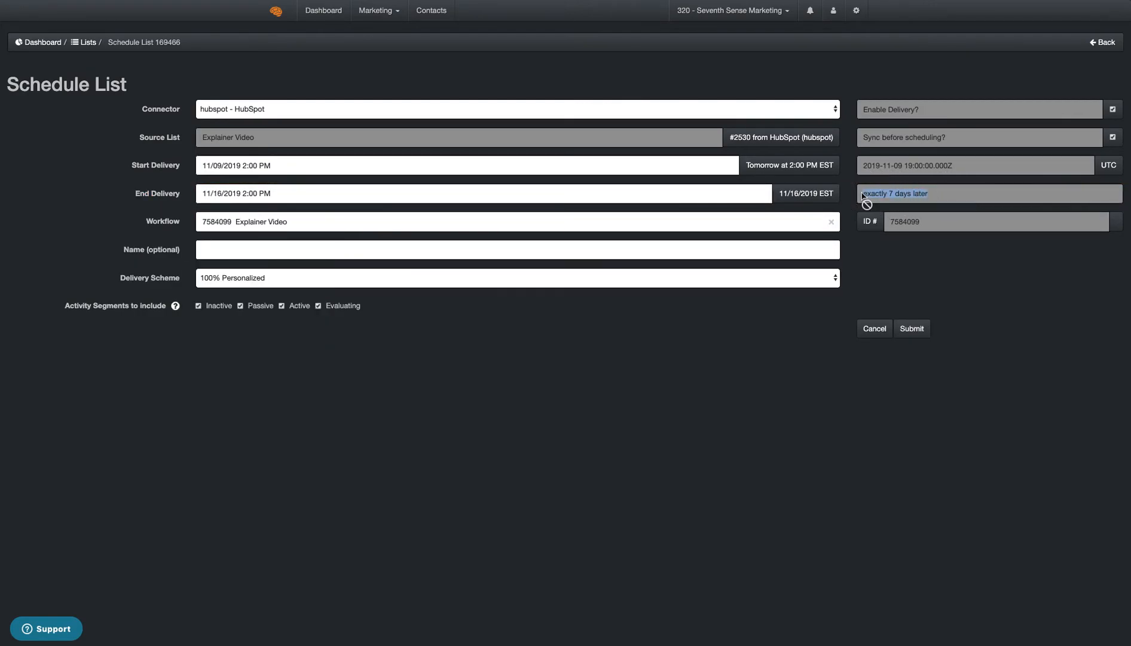
# Step: Check the workflow choice for the Explainer Video list and name the scheduled delivery "Explainer Video"
pyautogui.click(532, 219)
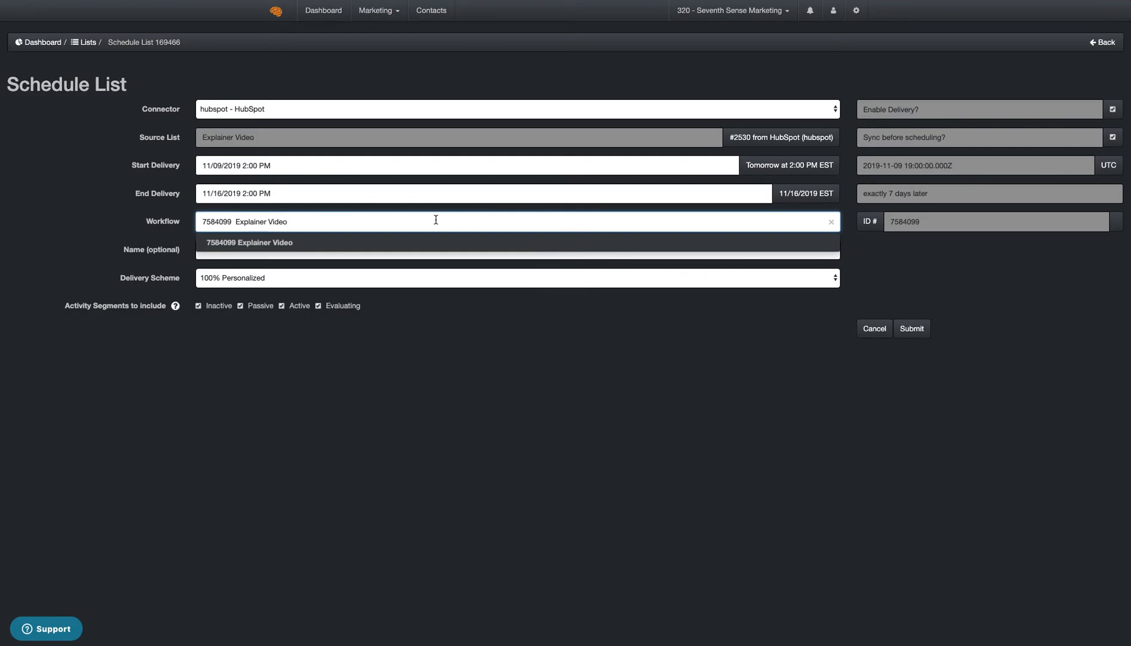
pyautogui.click(281, 248)
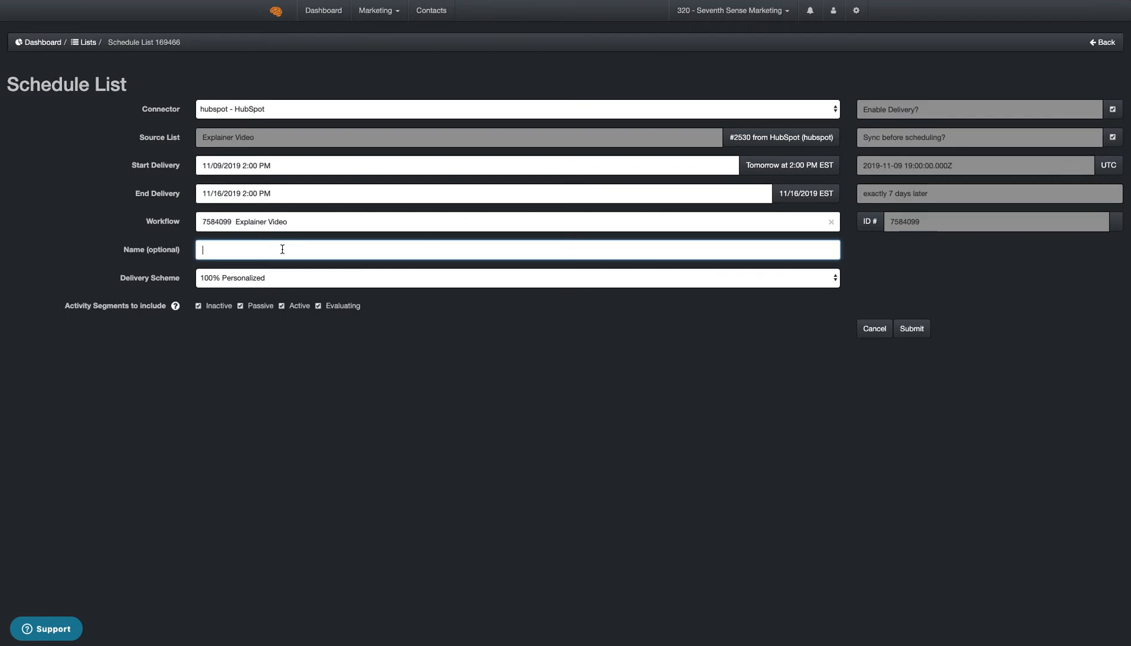
pyautogui.write('Explainer Video')
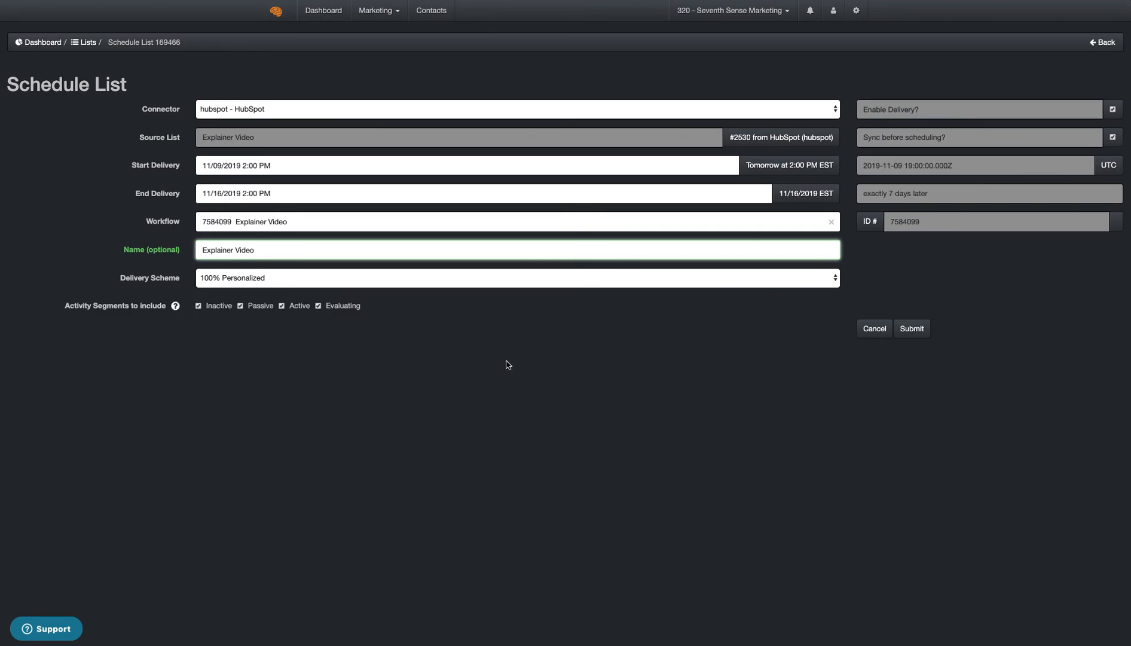
# Step: Submit the Explainer Video delivery schedule and check the list sync and scheduling progress in the notifications
pyautogui.click(913, 340)
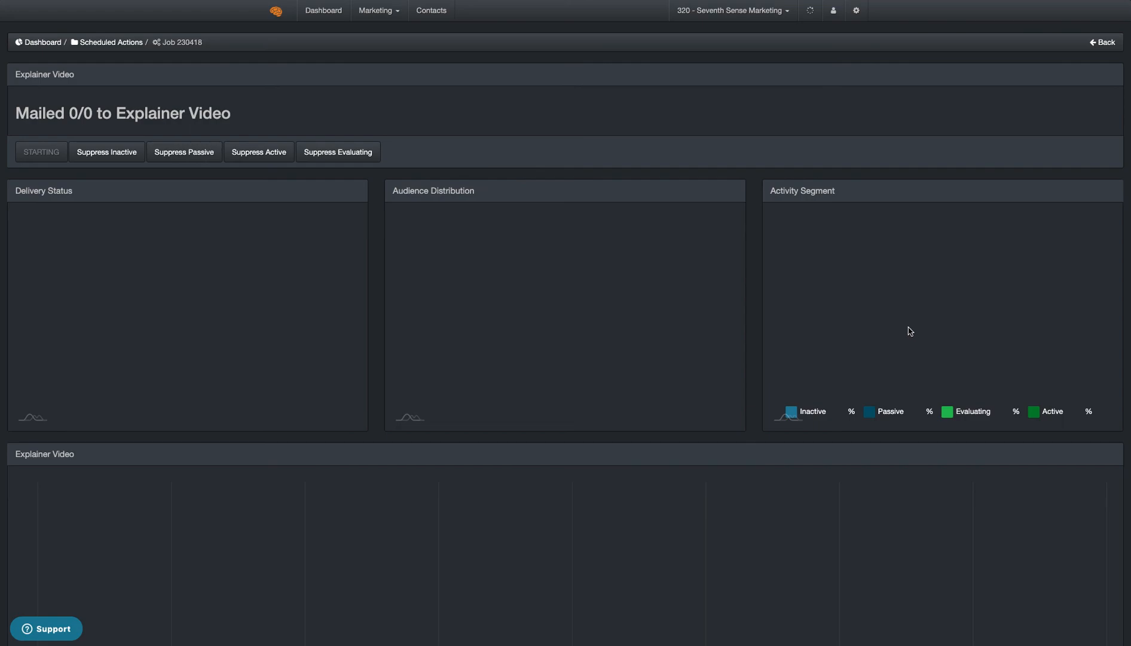
pyautogui.click(808, 12)
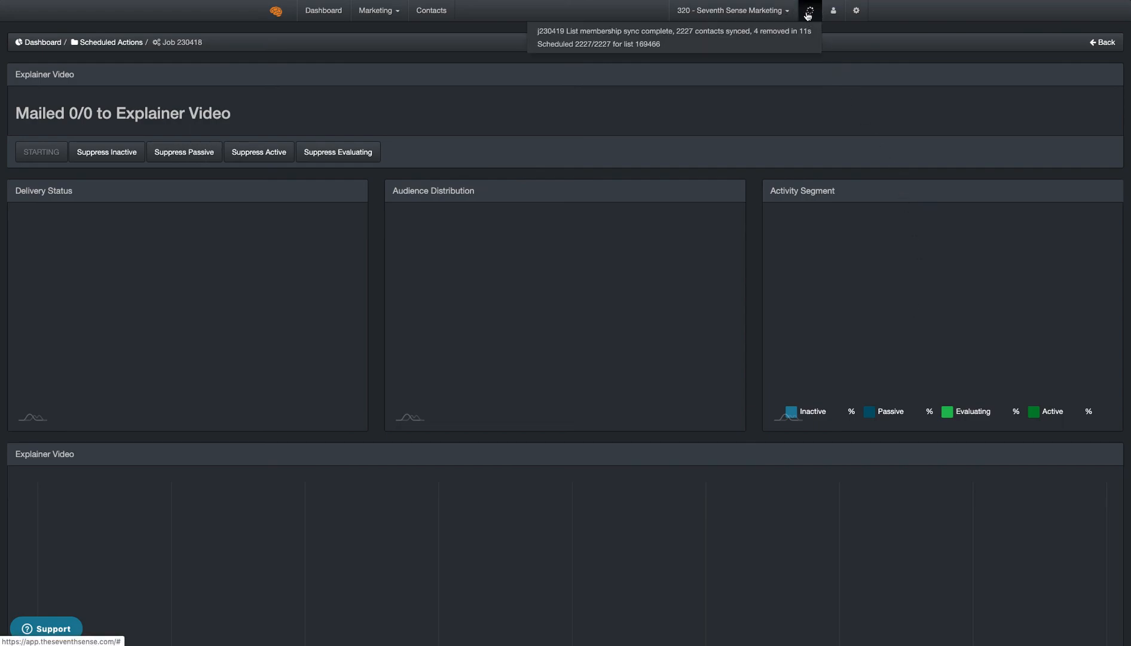
pyautogui.click(784, 97)
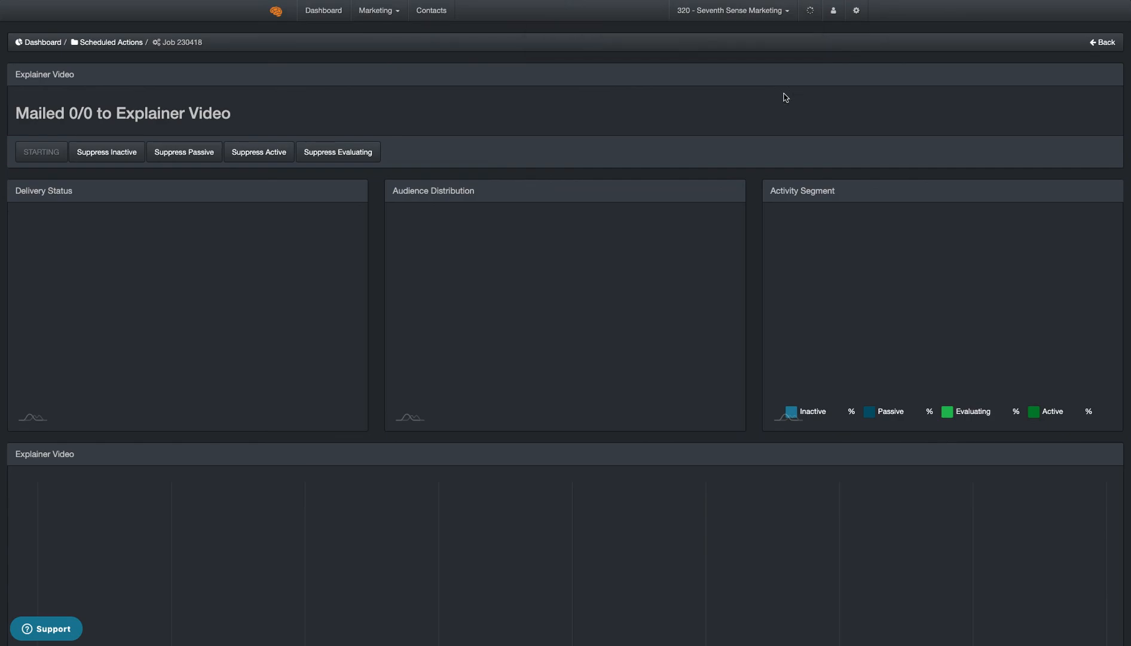